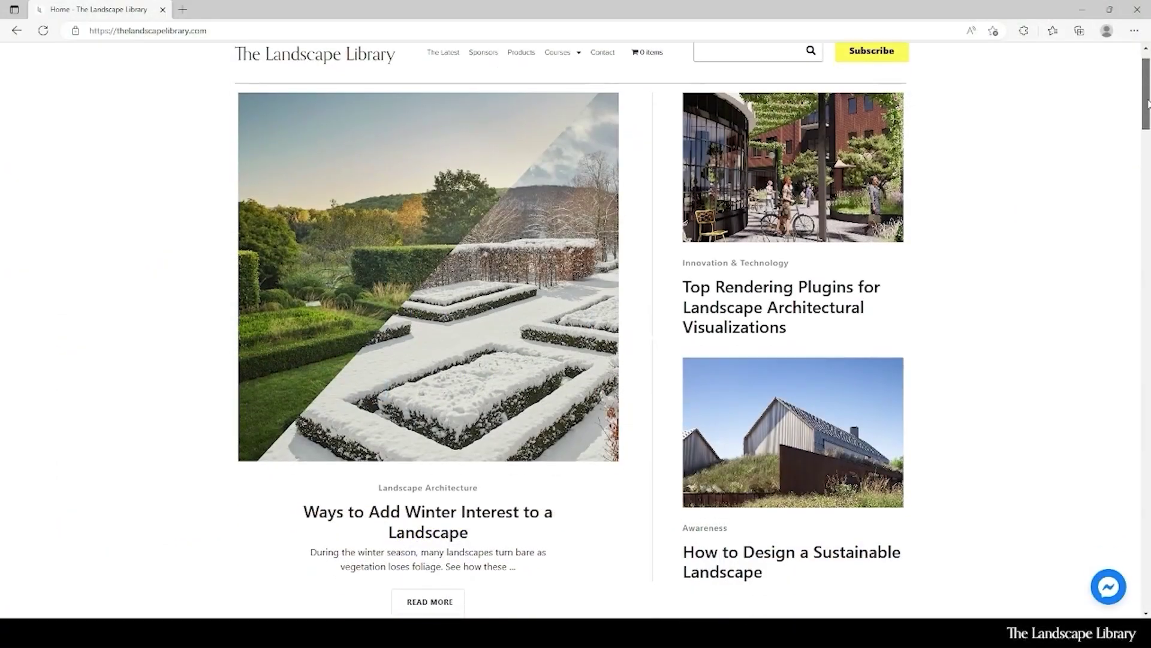
Scroll the AutoCAD for Landscape Design course page down to the Week 1 and Week 2 overview
{"action": "scroll", "coordinate": [1147, 99], "scroll_direction": "down", "scroll_amount": 8}
{"action": "scroll", "coordinate": [1147, 99], "scroll_direction": "down", "scroll_amount": 15}
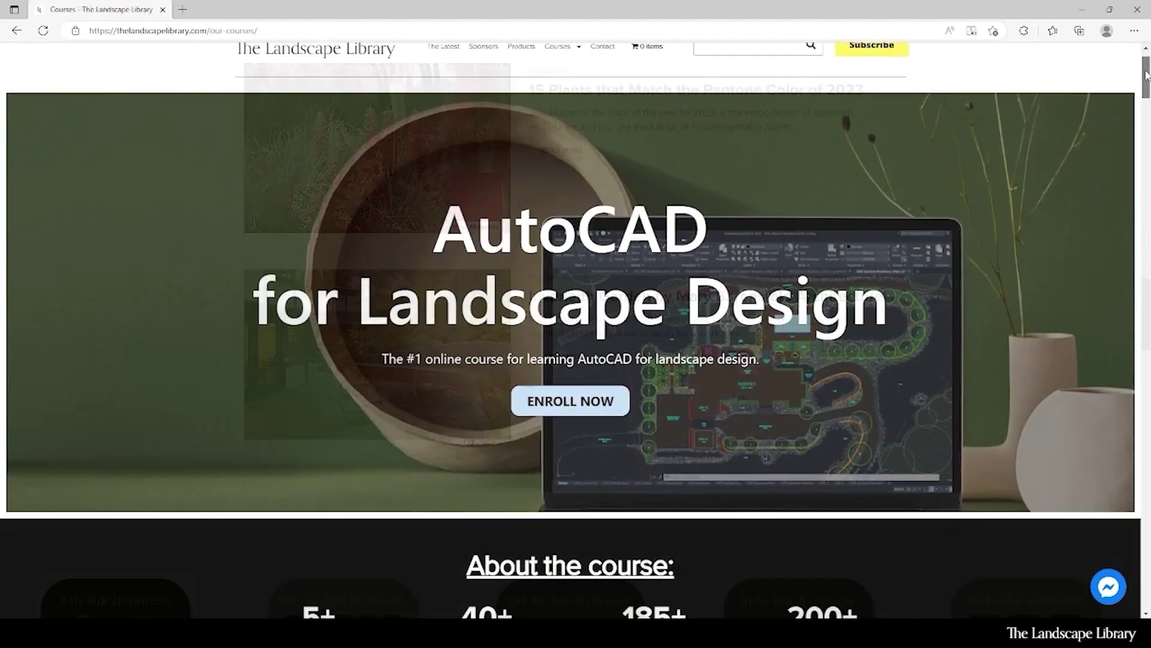
{"action": "scroll", "coordinate": [1142, 90], "scroll_direction": "down", "scroll_amount": 8}
{"action": "scroll", "coordinate": [1138, 110], "scroll_direction": "down", "scroll_amount": 9}
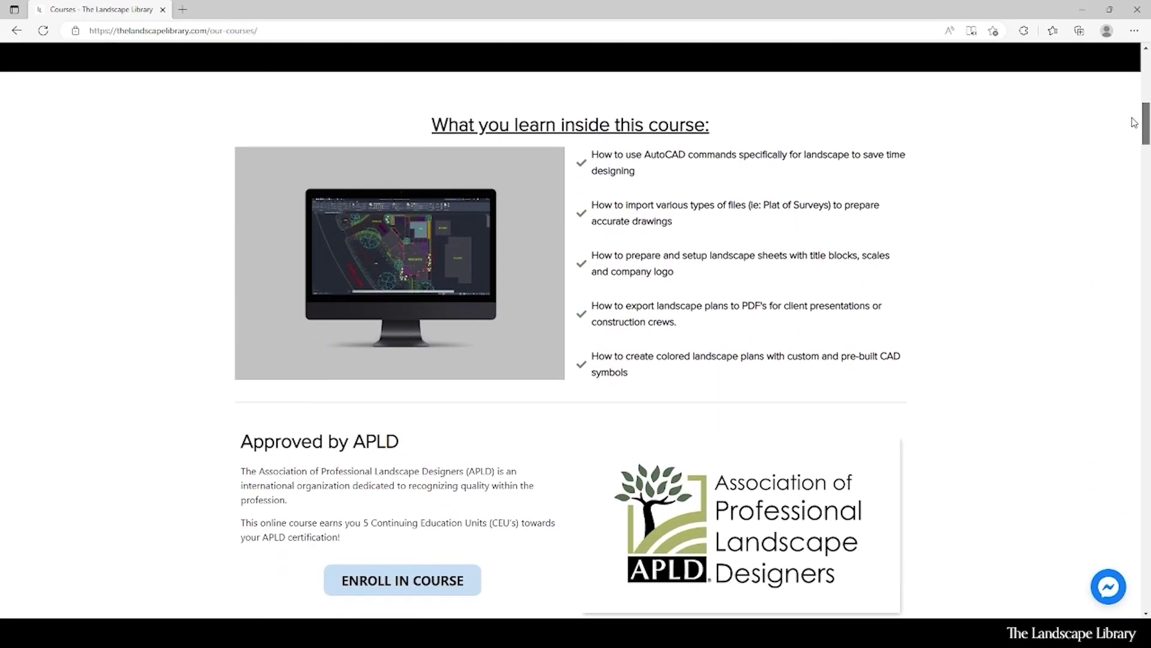
{"action": "scroll", "coordinate": [1123, 151], "scroll_direction": "down", "scroll_amount": 14}
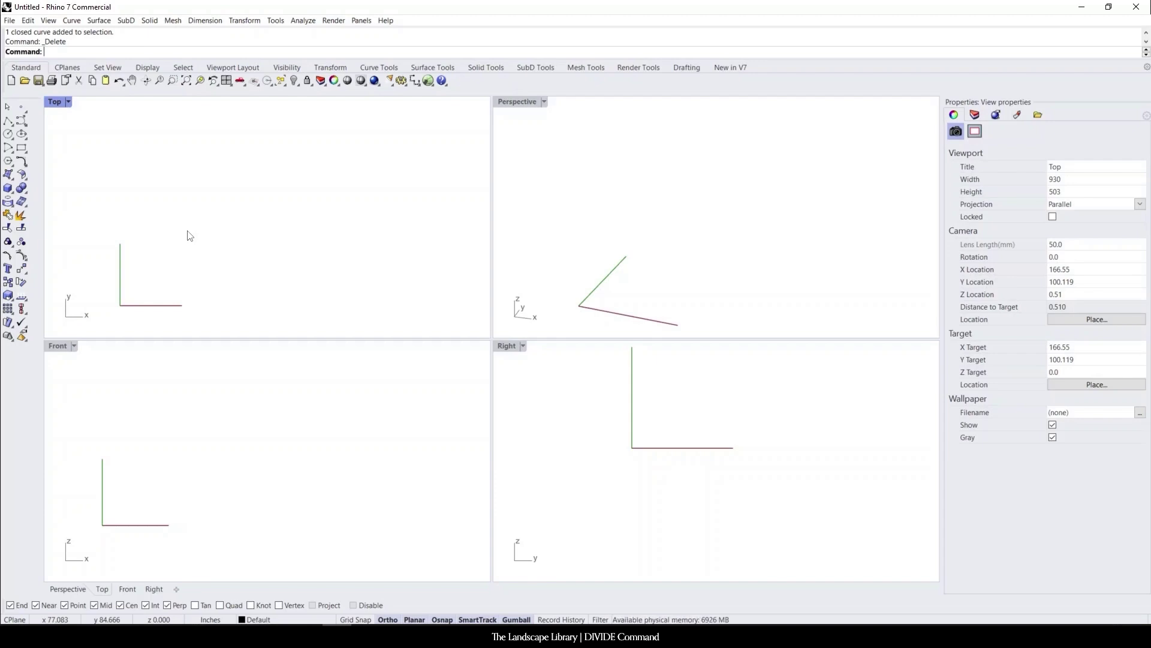
Start the Rectangle tool in the now-empty Rhino viewports
{"action": "left_click", "coordinate": [21, 147]}
Draw a 20' by 10' rectangle on the Top plane near the origin using 3Point
{"action": "left_click", "coordinate": [154, 280]}
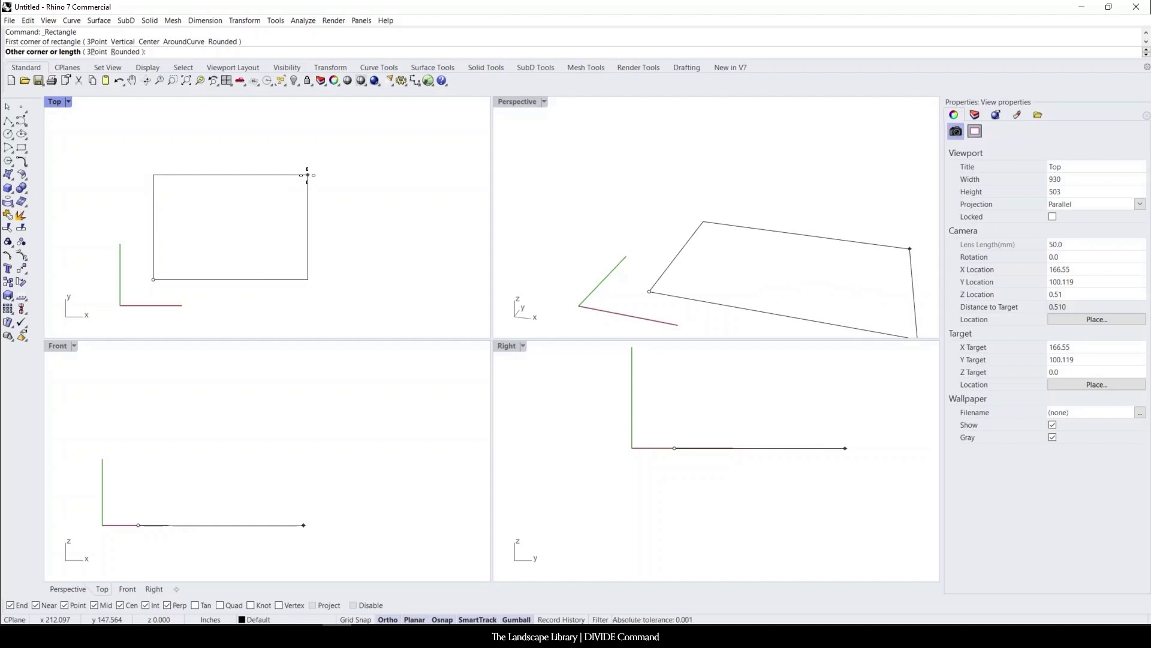
{"action": "type", "text": "p"}
{"action": "key", "text": "Return"}
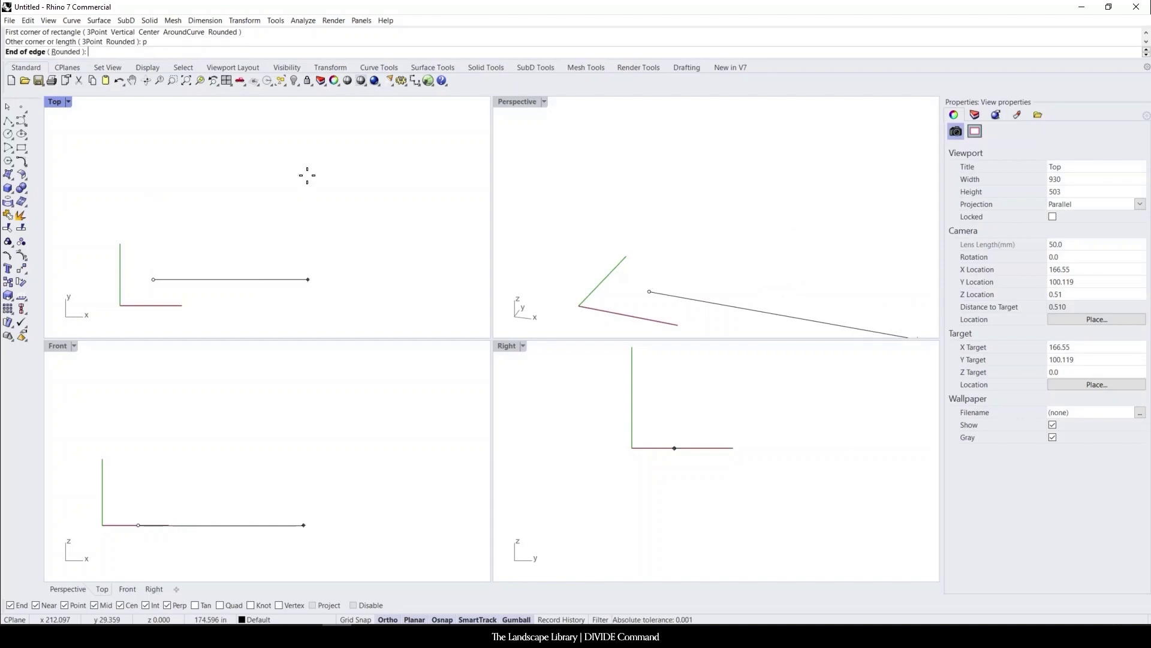
{"action": "type", "text": "20"}
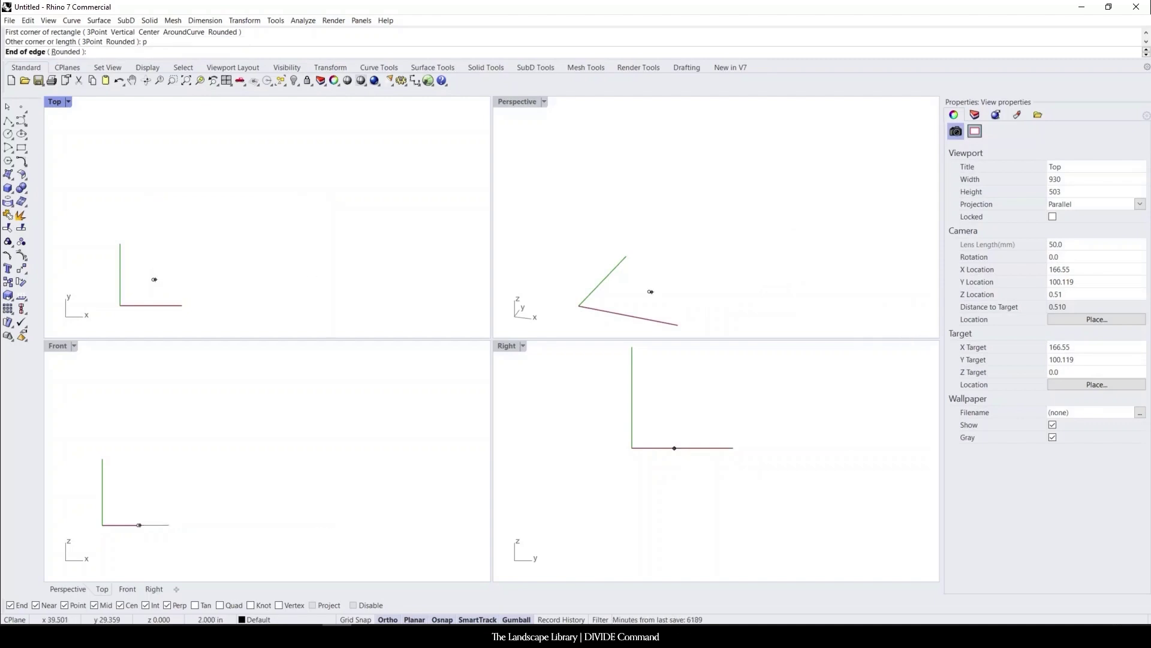
{"action": "type", "text": "'"}
{"action": "key", "text": "Return"}
{"action": "left_click", "coordinate": [348, 220]}
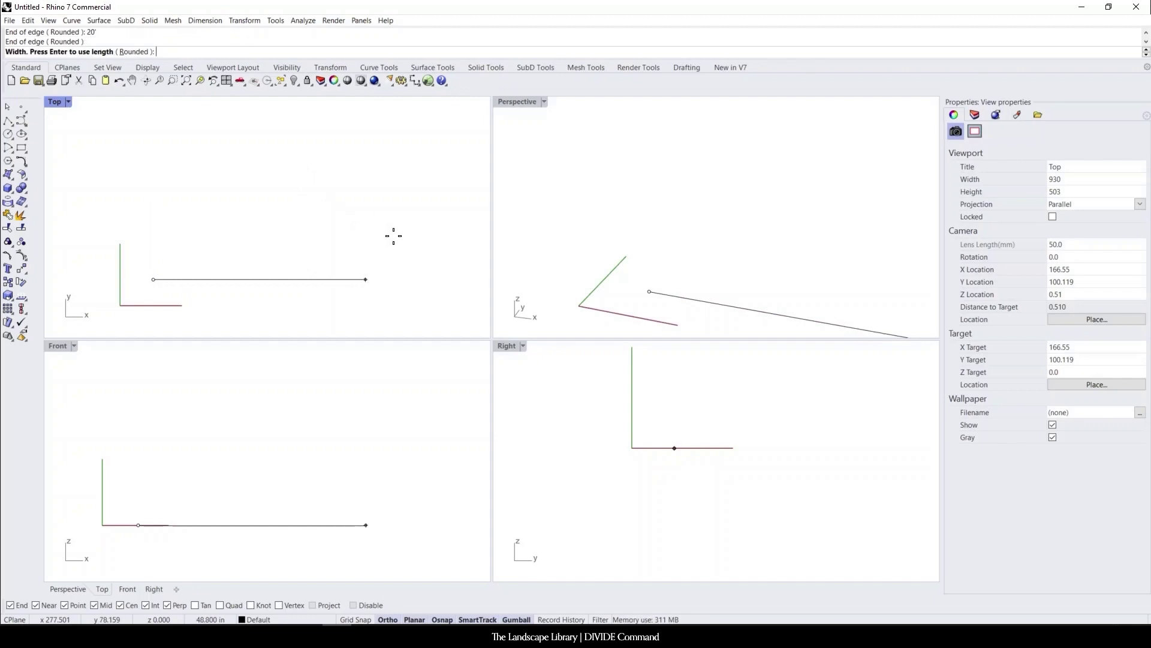
{"action": "type", "text": "10'"}
{"action": "key", "text": "Return"}
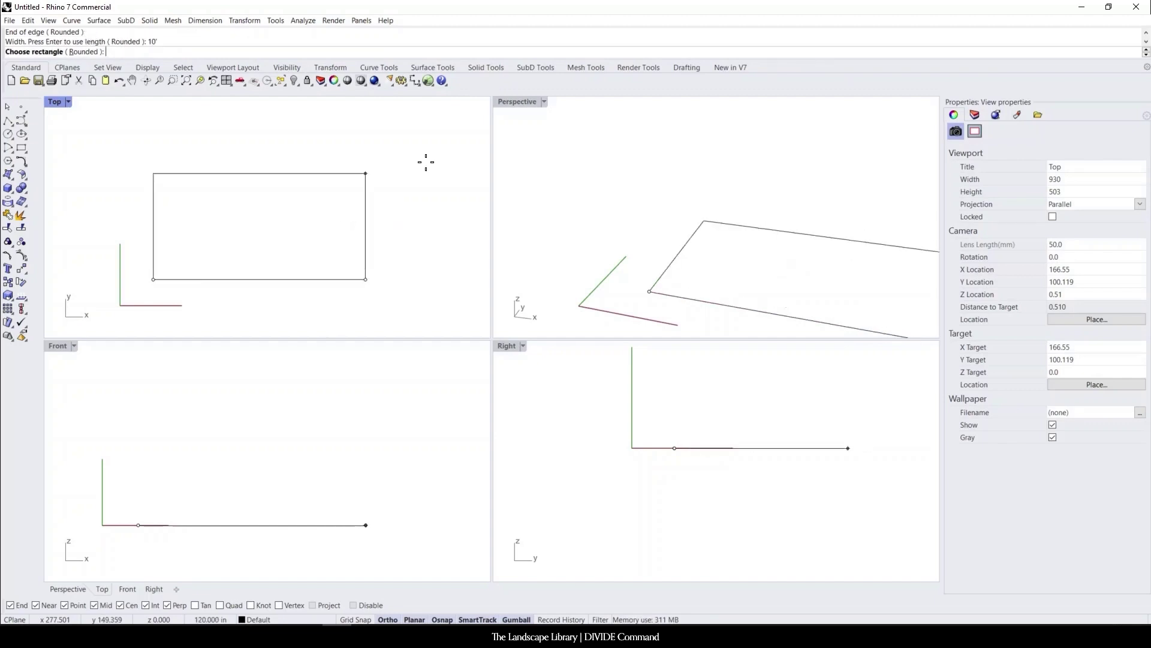
{"action": "key", "text": "Return"}
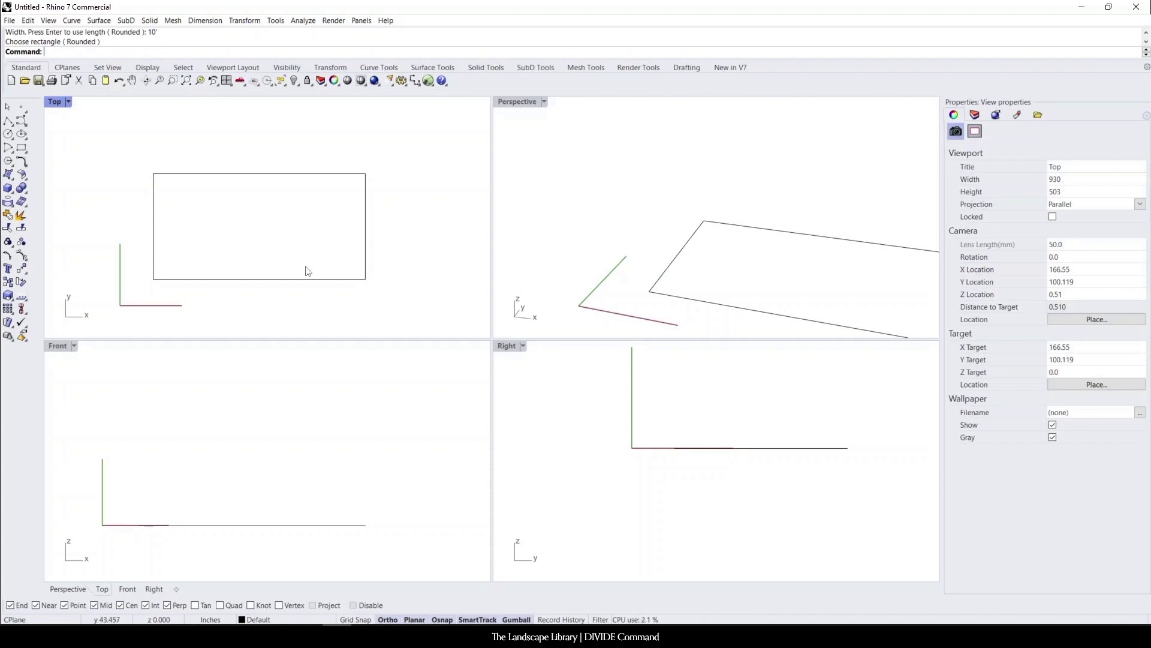
{"action": "scroll", "coordinate": [303, 268], "scroll_direction": "down", "scroll_amount": 2}
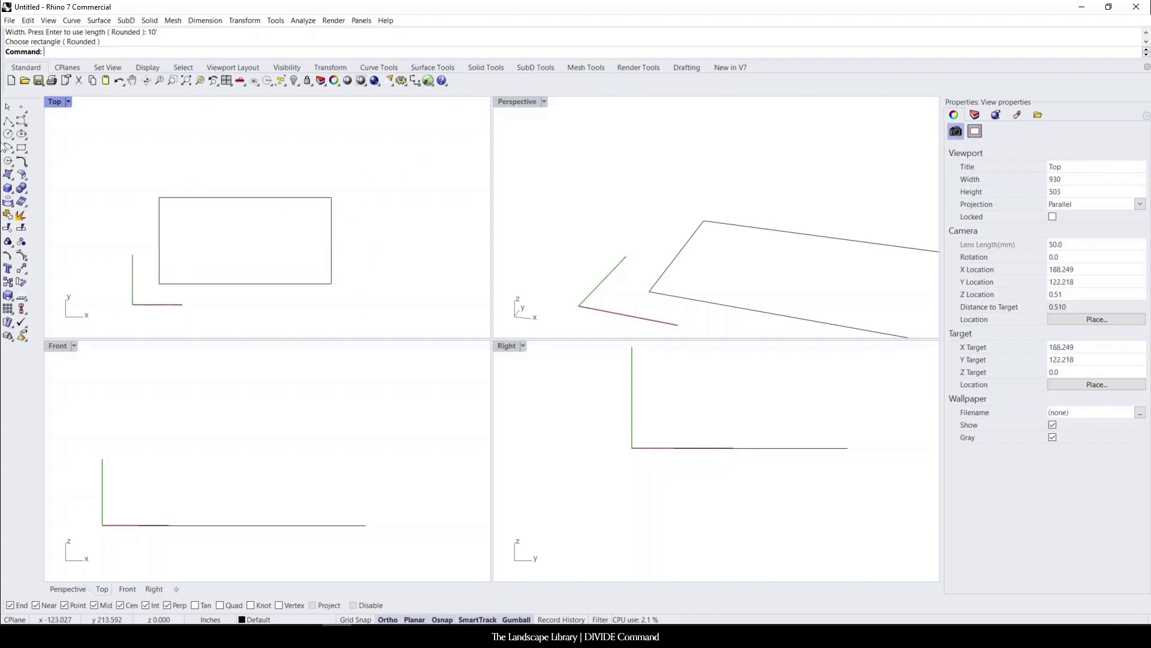
{"action": "left_click", "coordinate": [8, 120]}
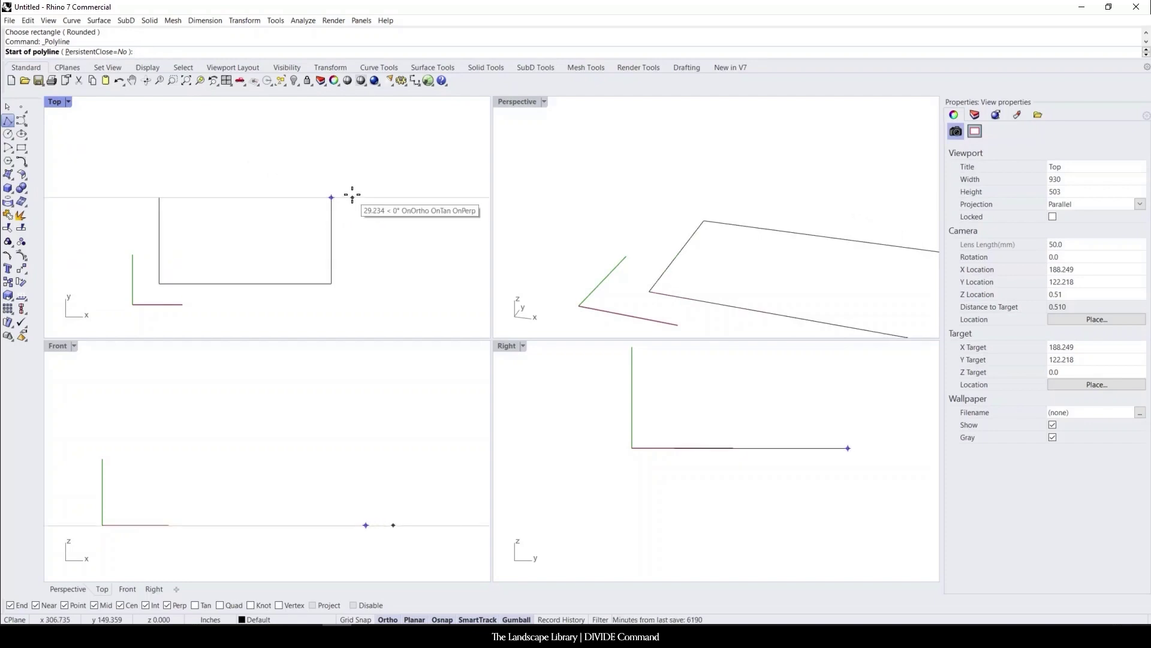
Draw a vertical line right of the rectangle, spanning from its top to bottom edge
{"action": "scroll", "coordinate": [346, 196], "scroll_direction": "up", "scroll_amount": 1}
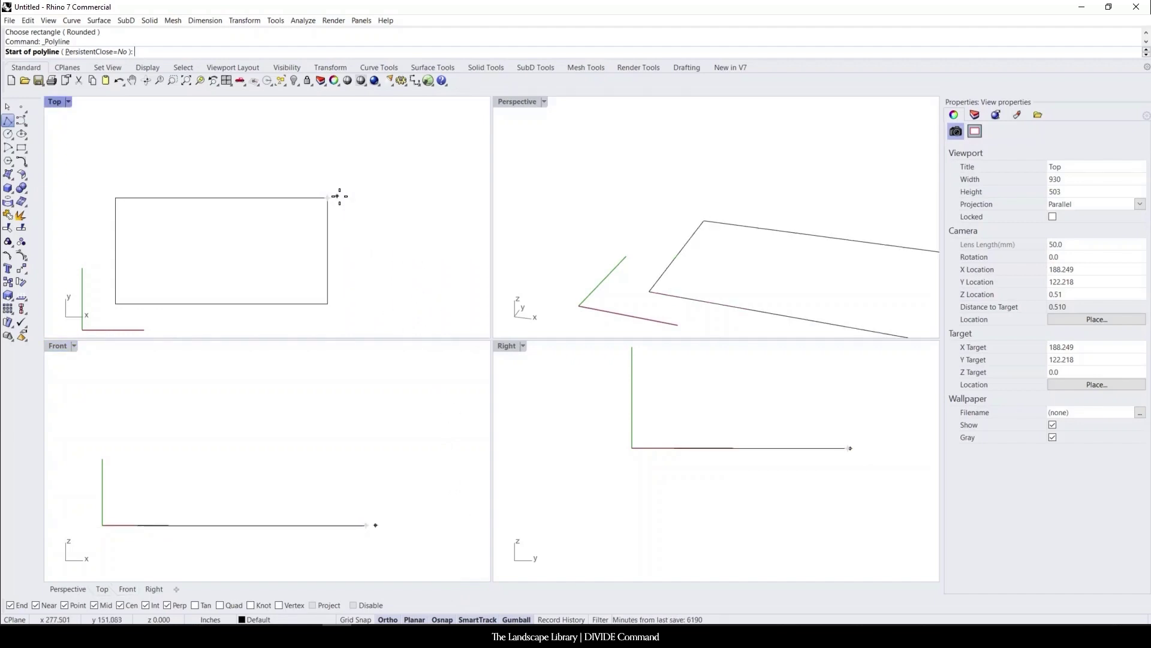
{"action": "left_click", "coordinate": [359, 197]}
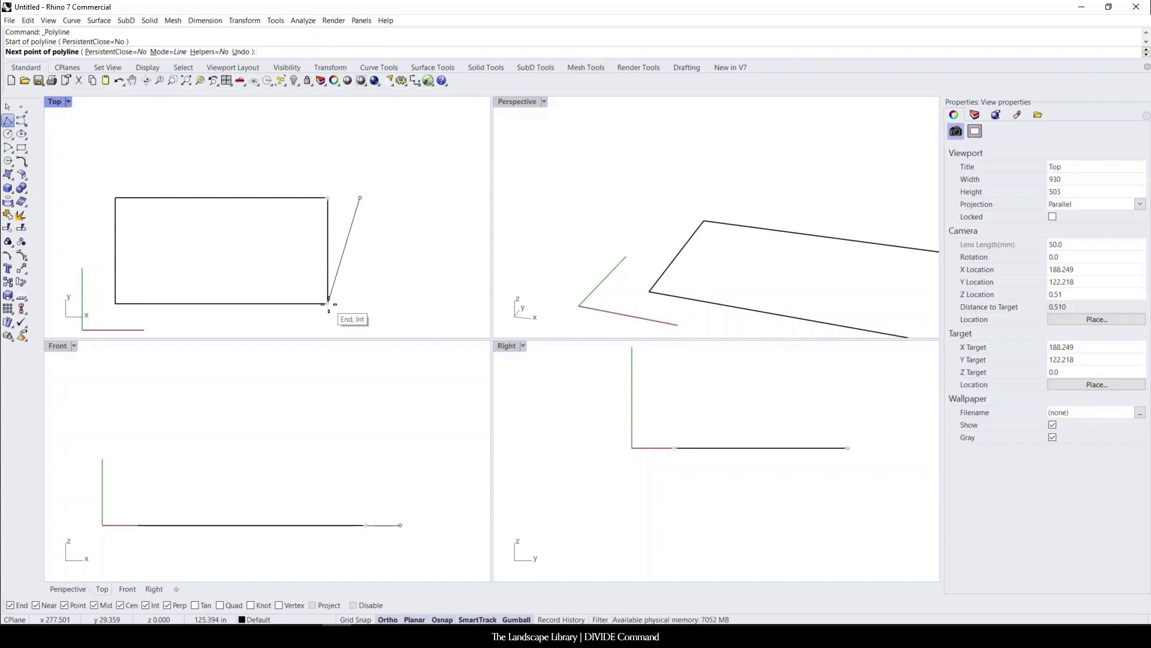
{"action": "left_click", "coordinate": [360, 304]}
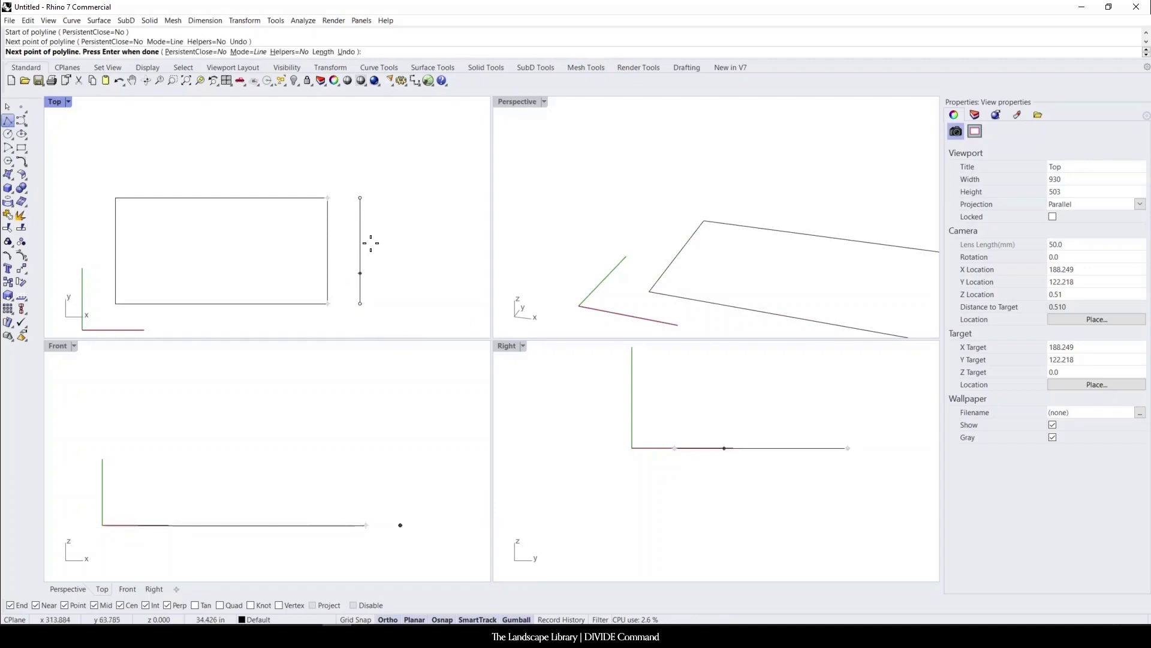
{"action": "key", "text": "Return"}
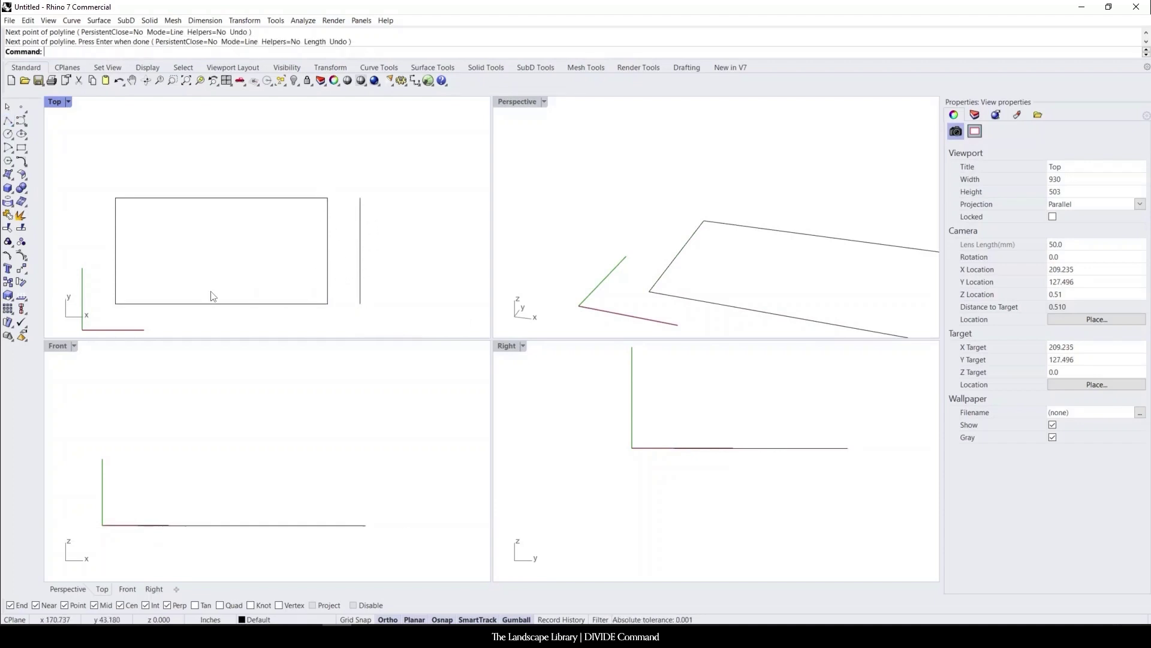
{"action": "type", "text": "Divide"}
{"action": "key", "text": "Return"}
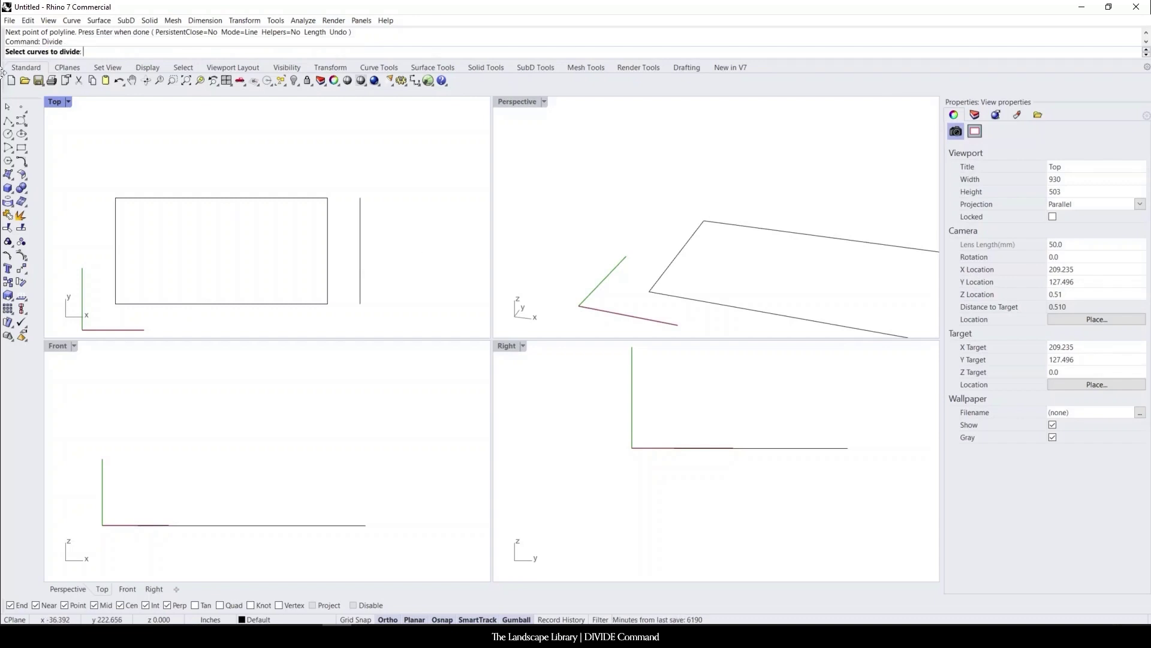
Divide the vertical line into 10 equal segments marked with points
{"action": "left_click", "coordinate": [361, 246]}
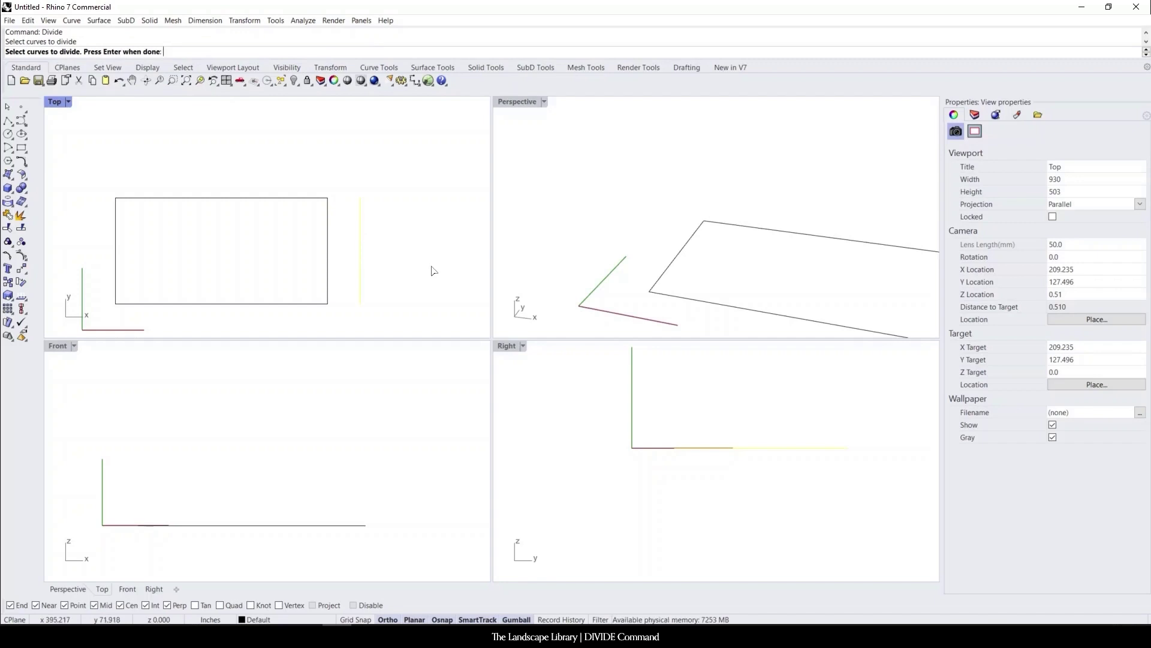
{"action": "key", "text": "Return"}
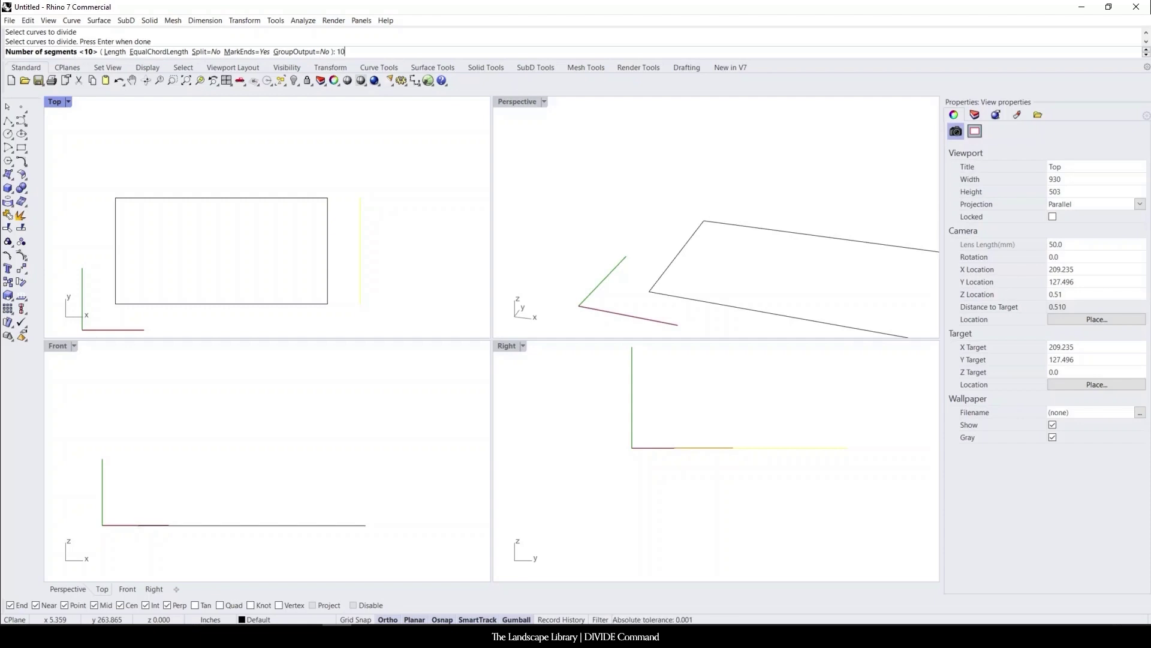
{"action": "key", "text": "Return"}
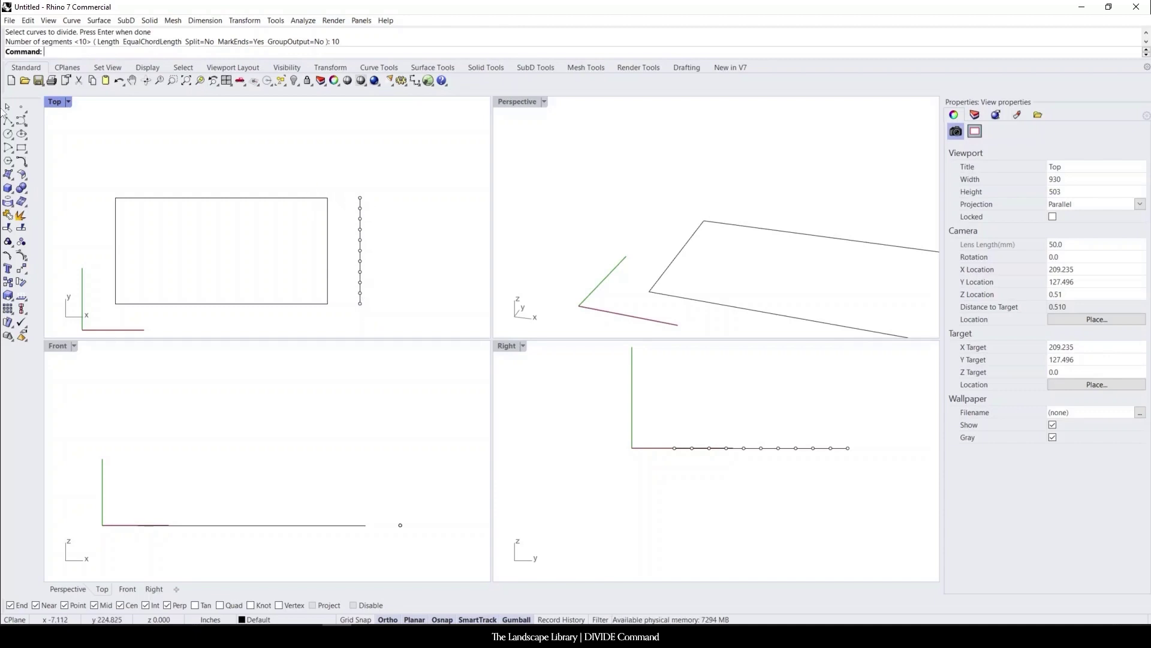
{"action": "left_click", "coordinate": [22, 150]}
Draw a thin 2 by 5' board rectangle near the line's top and select it
{"action": "scroll", "coordinate": [258, 186], "scroll_direction": "up", "scroll_amount": 2}
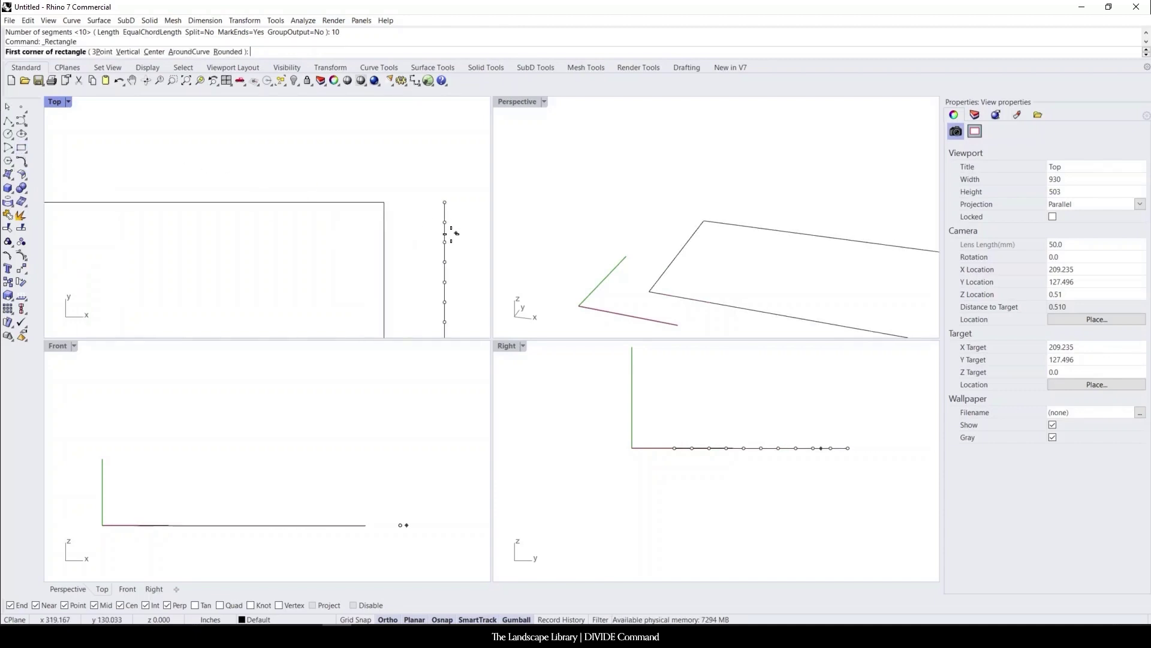
{"action": "scroll", "coordinate": [371, 207], "scroll_direction": "up", "scroll_amount": 3}
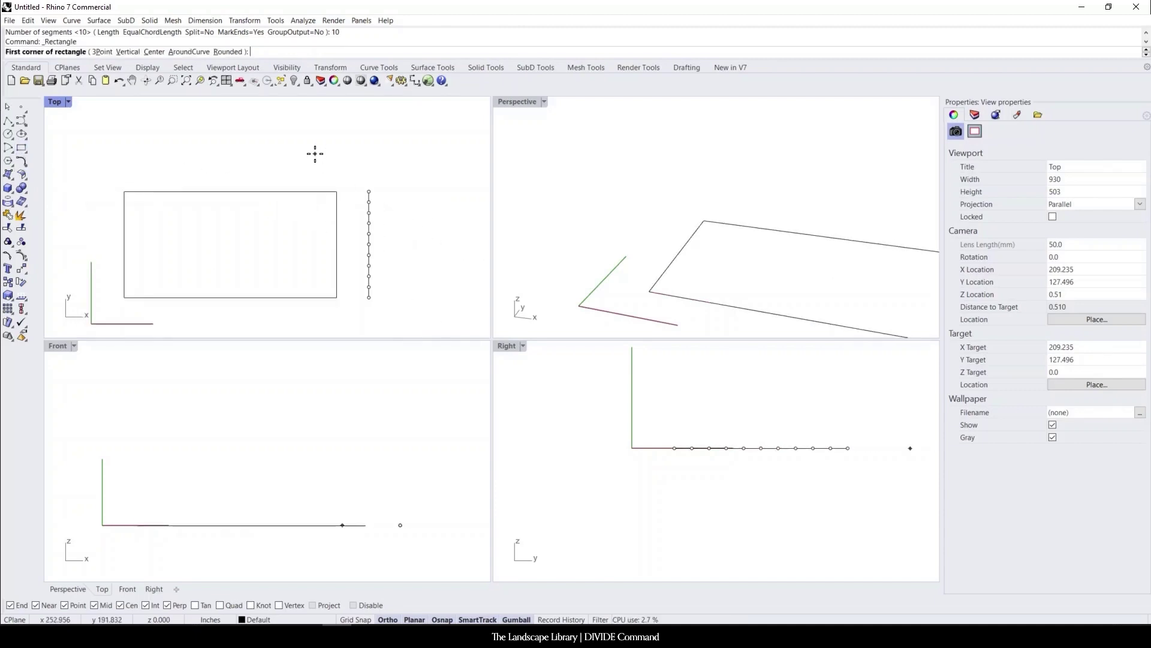
{"action": "left_click", "coordinate": [356, 204]}
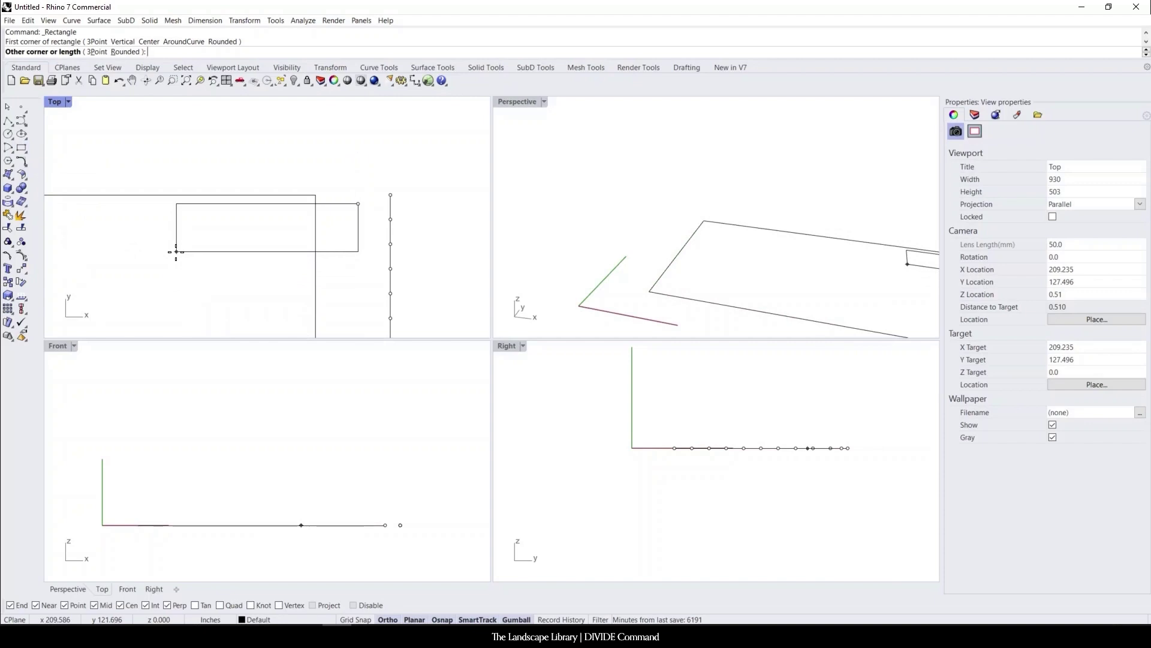
{"action": "type", "text": "p"}
{"action": "key", "text": "Return"}
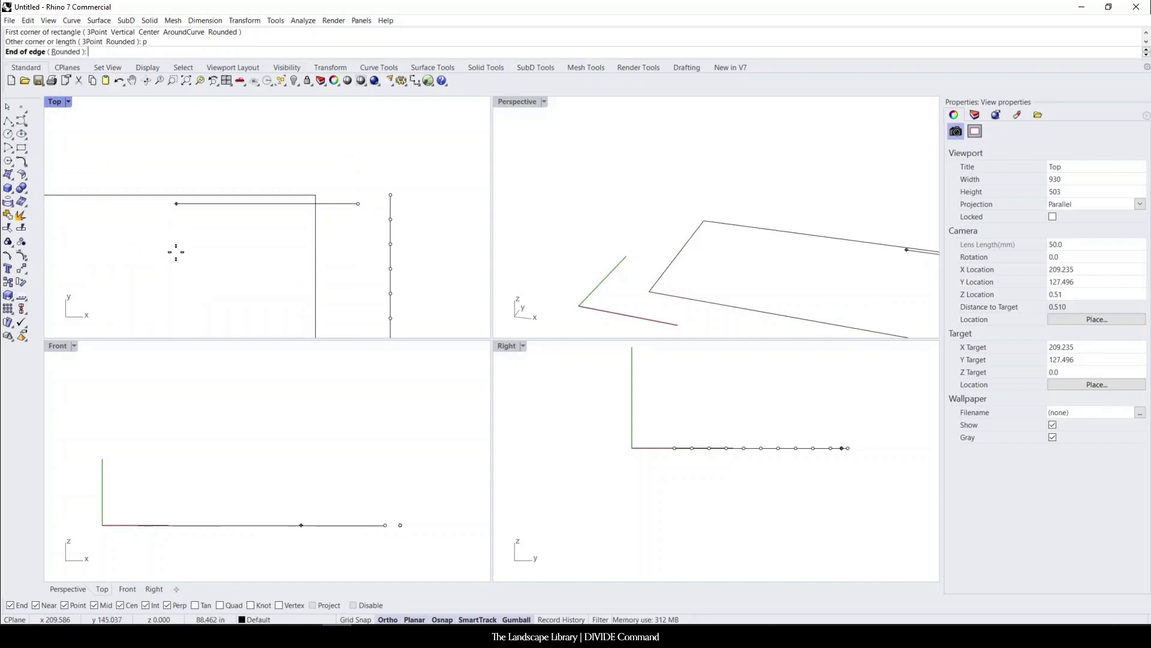
{"action": "type", "text": "2"}
{"action": "key", "text": "Return"}
{"action": "type", "text": "2"}
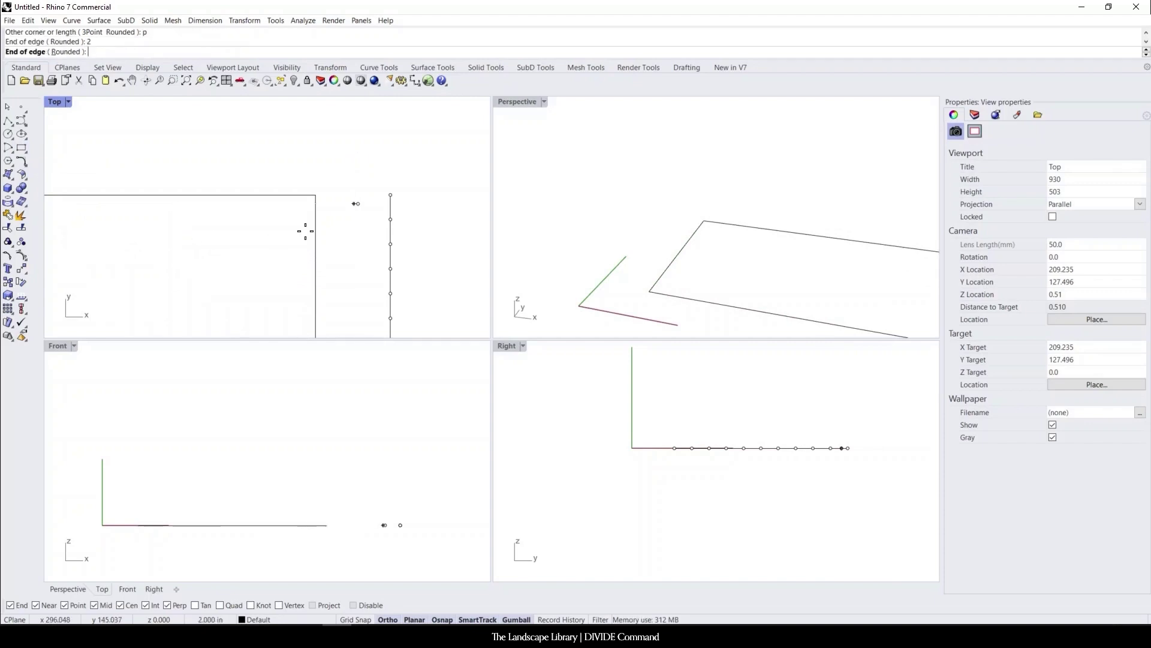
{"action": "left_click", "coordinate": [354, 232]}
{"action": "type", "text": "5'"}
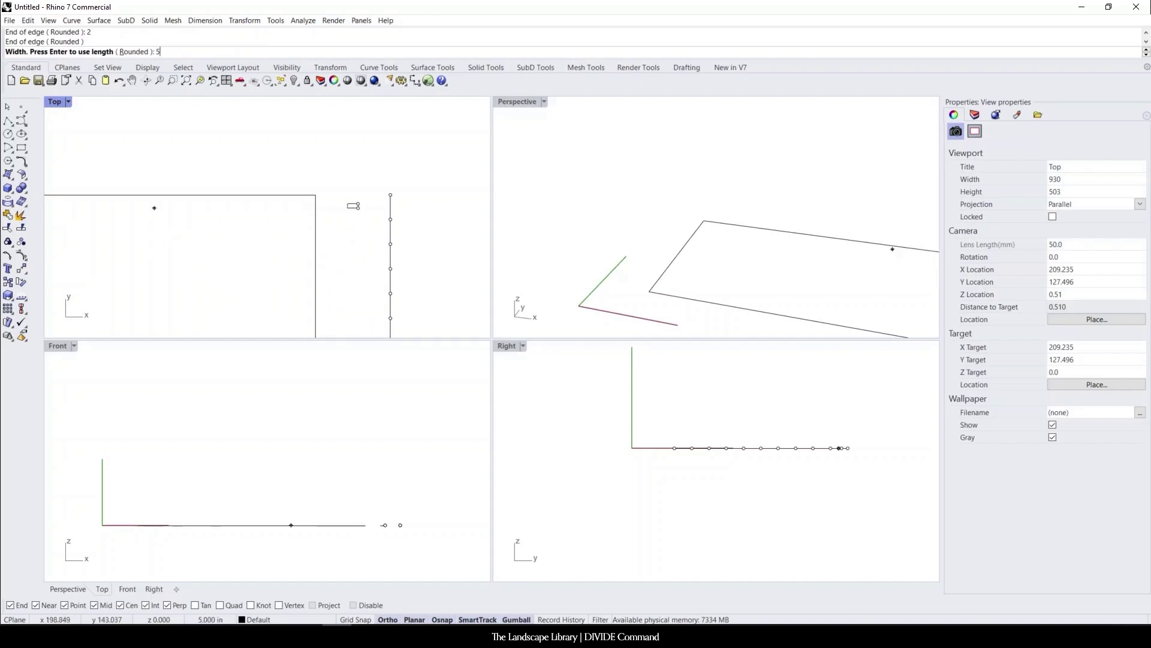
{"action": "key", "text": "Return"}
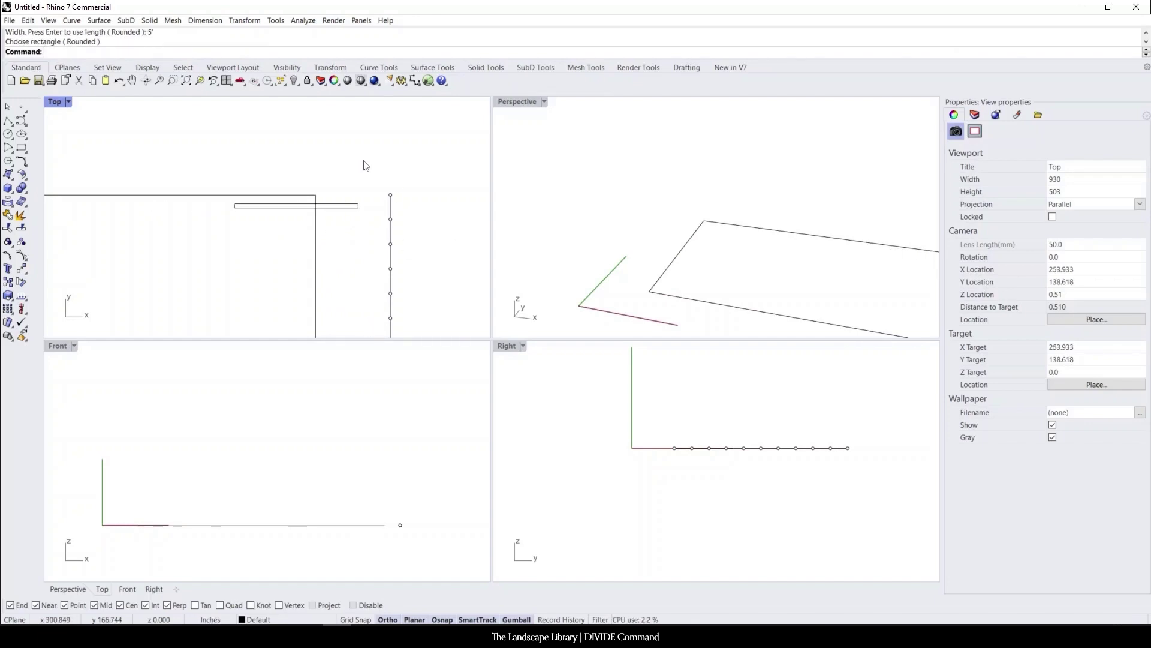
{"action": "left_click", "coordinate": [357, 205]}
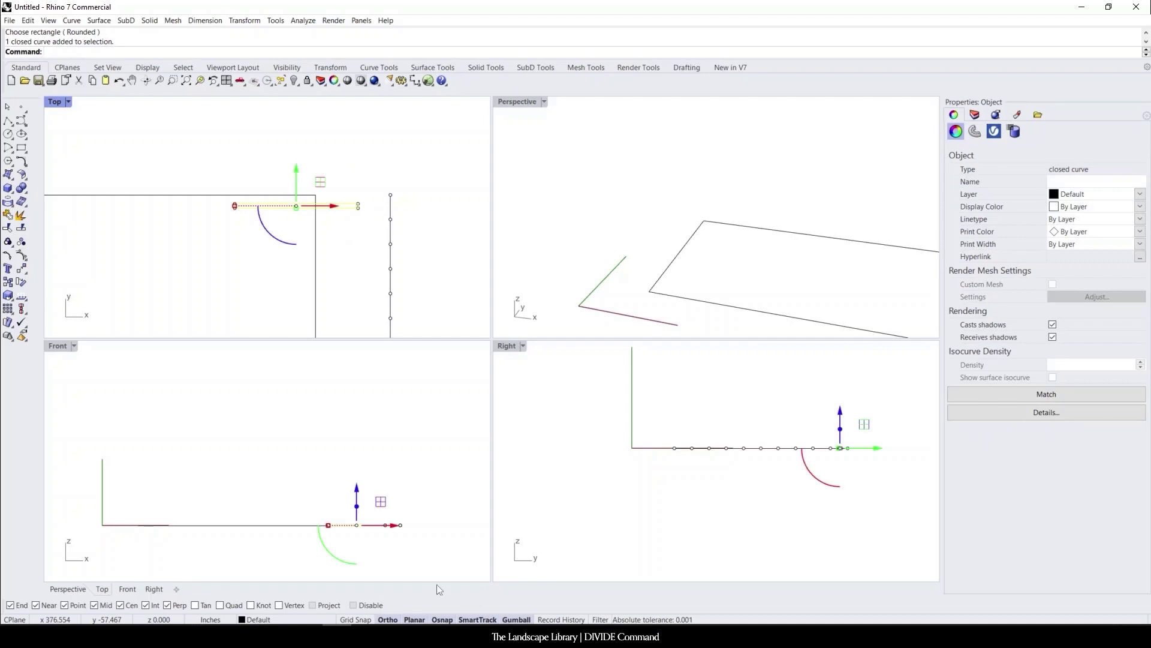
Move the board by its midpoint onto the divided line's top point
{"action": "type", "text": "M"}
{"action": "key", "text": "Return"}
{"action": "scroll", "coordinate": [360, 201], "scroll_direction": "up", "scroll_amount": 8}
{"action": "left_click", "coordinate": [346, 229]}
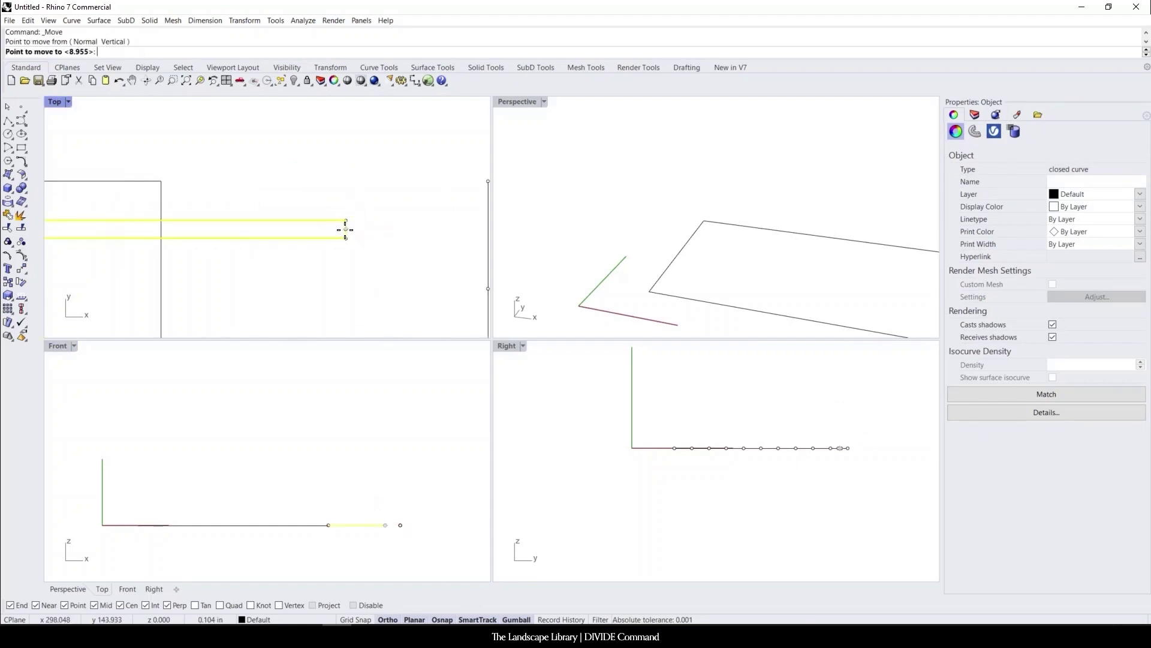
{"action": "left_click", "coordinate": [423, 206]}
Copy the board onto every division point down the line, forming an evenly spaced stack
{"action": "left_click_drag", "start_coordinate": [387, 173], "coordinate": [348, 260]}
{"action": "type", "text": "Copy"}
{"action": "key", "text": "Return"}
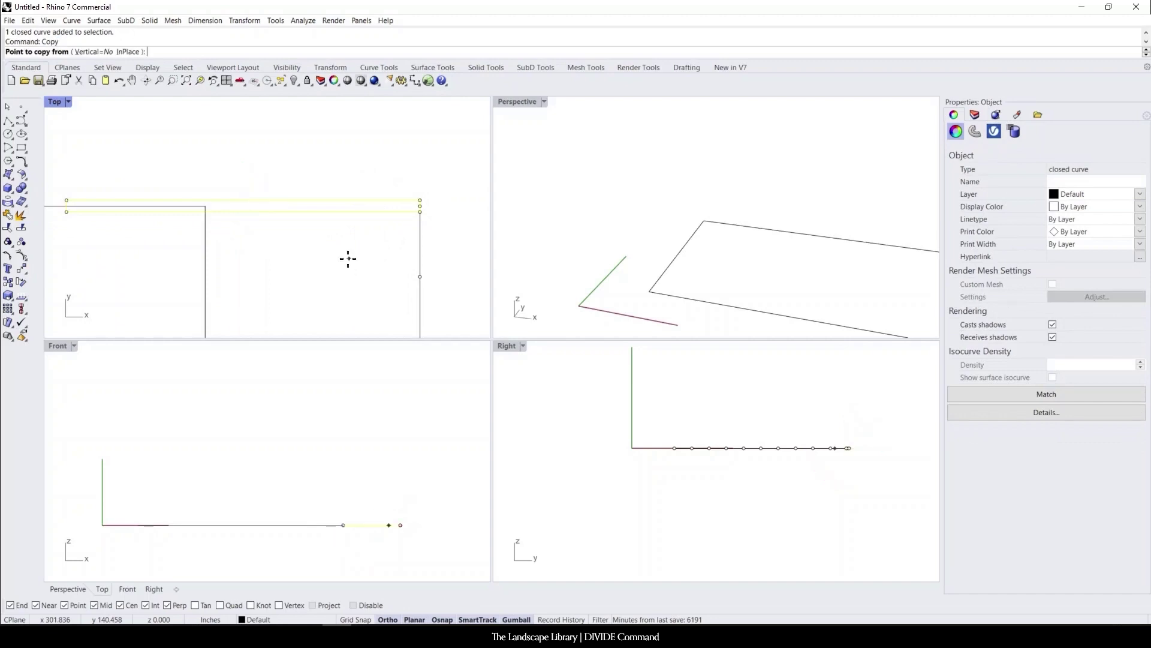
{"action": "scroll", "coordinate": [420, 206], "scroll_direction": "up", "scroll_amount": 3}
{"action": "left_click", "coordinate": [420, 206]}
{"action": "scroll", "coordinate": [416, 179], "scroll_direction": "down", "scroll_amount": 3}
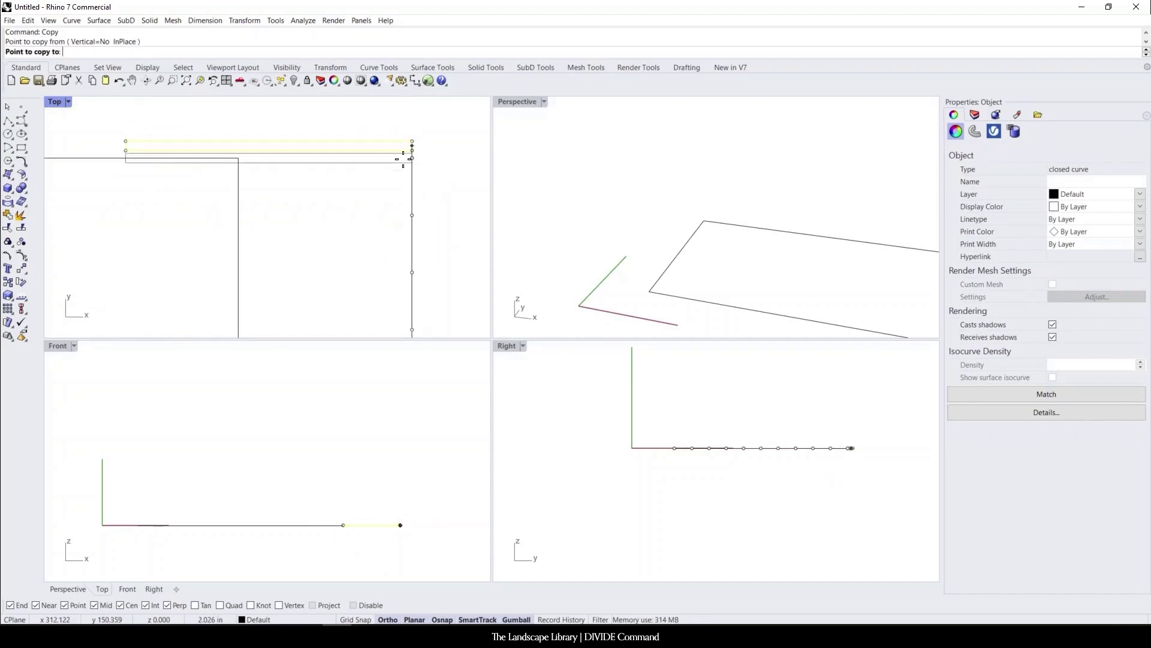
{"action": "left_click", "coordinate": [412, 215]}
{"action": "left_click", "coordinate": [412, 273]}
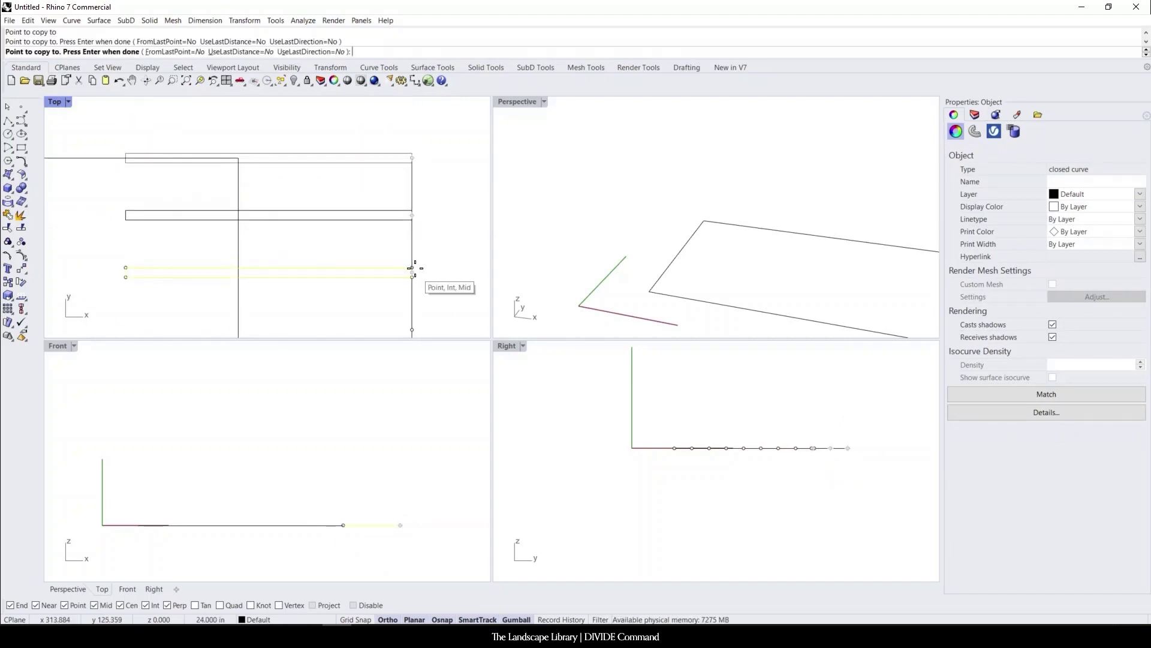
{"action": "scroll", "coordinate": [416, 267], "scroll_direction": "down", "scroll_amount": 2}
{"action": "left_click", "coordinate": [411, 300]}
{"action": "scroll", "coordinate": [411, 136], "scroll_direction": "down", "scroll_amount": 1}
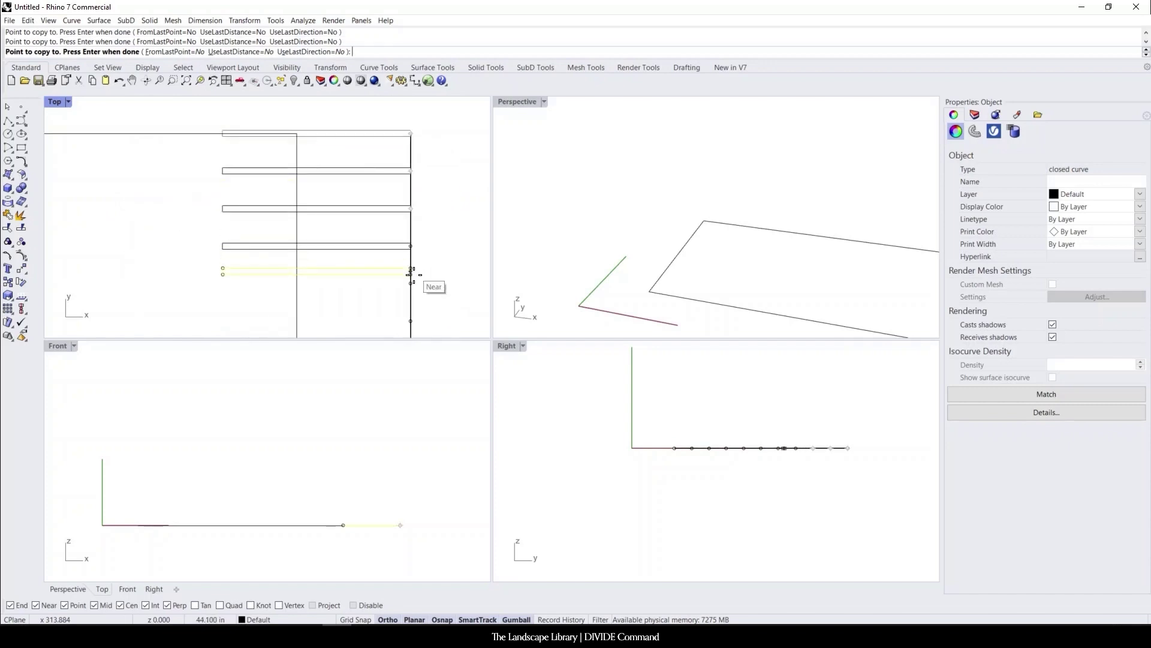
{"action": "left_click", "coordinate": [411, 324]}
{"action": "scroll", "coordinate": [411, 180], "scroll_direction": "down", "scroll_amount": 1}
{"action": "left_click", "coordinate": [411, 179]}
{"action": "scroll", "coordinate": [412, 291], "scroll_direction": "down", "scroll_amount": 2}
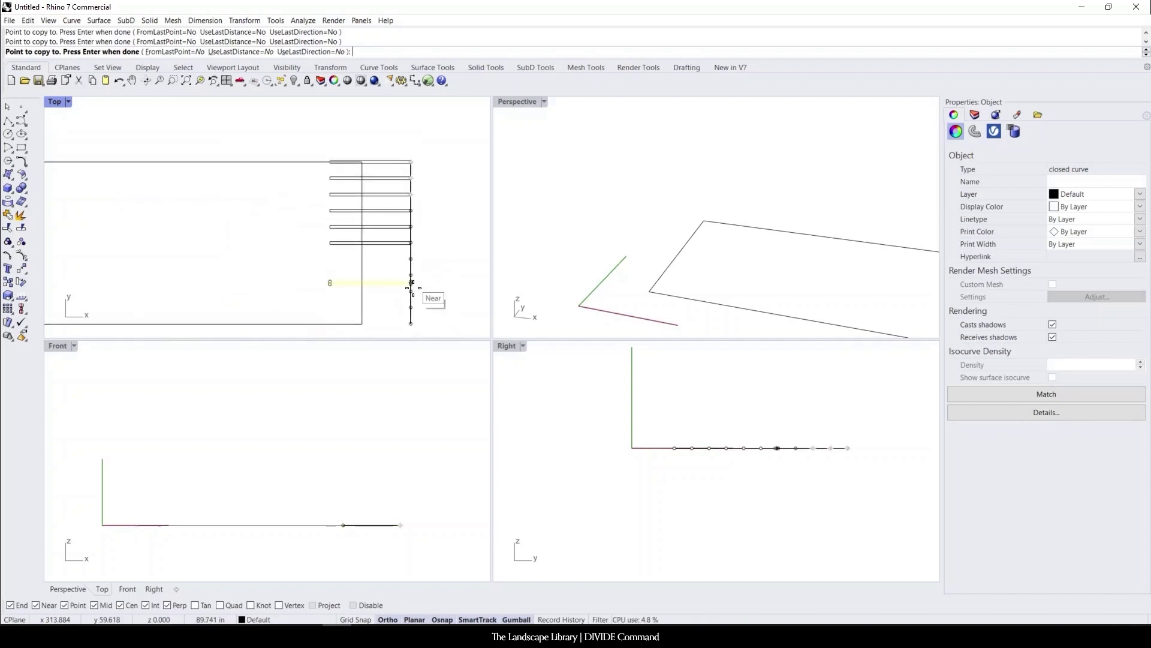
{"action": "left_click", "coordinate": [415, 233]}
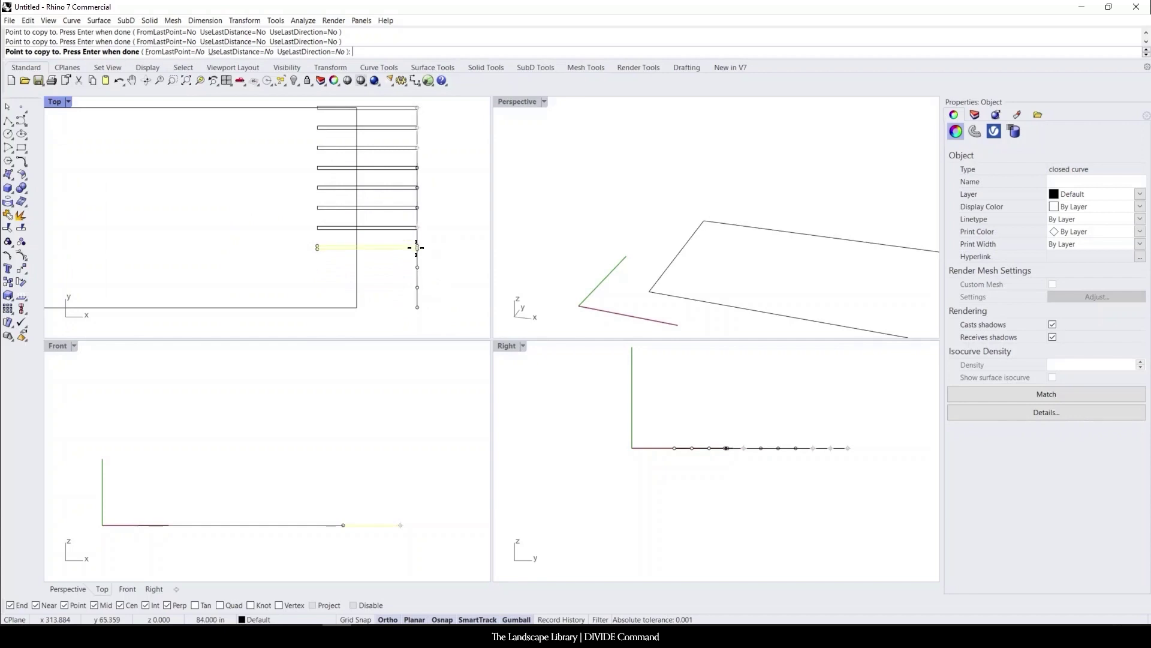
{"action": "left_click", "coordinate": [415, 252]}
{"action": "left_click", "coordinate": [415, 273]}
{"action": "left_click", "coordinate": [415, 292]}
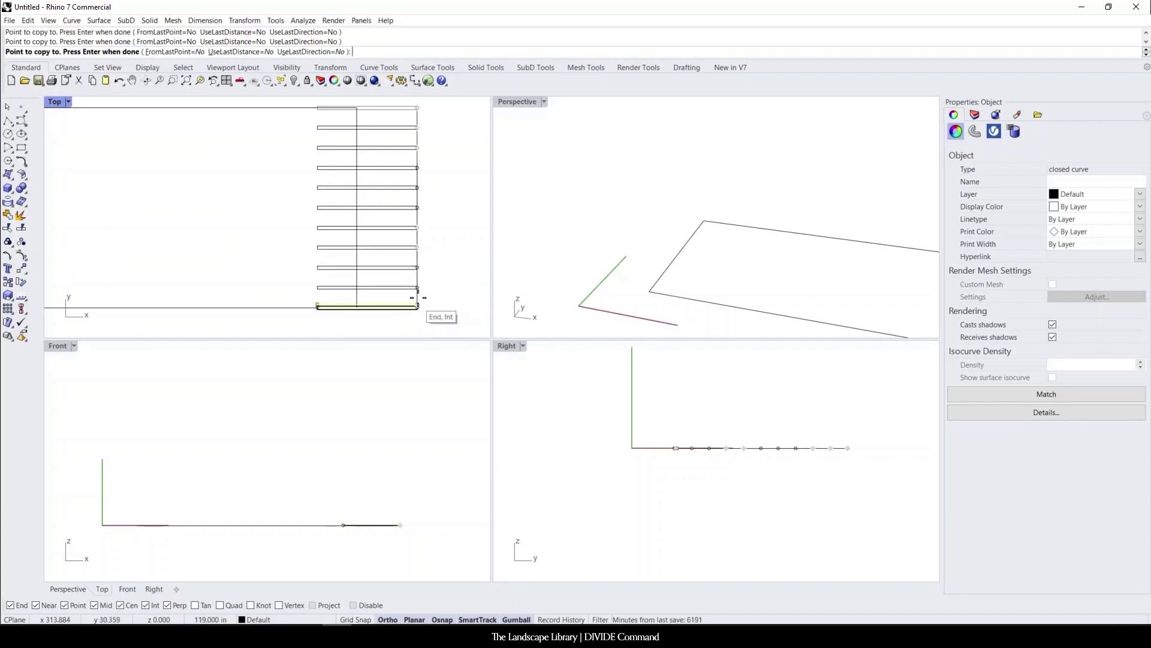
{"action": "left_click", "coordinate": [418, 308]}
{"action": "key", "text": "Return"}
{"action": "key", "text": "Escape"}
{"action": "scroll", "coordinate": [447, 270], "scroll_direction": "down", "scroll_amount": 2}
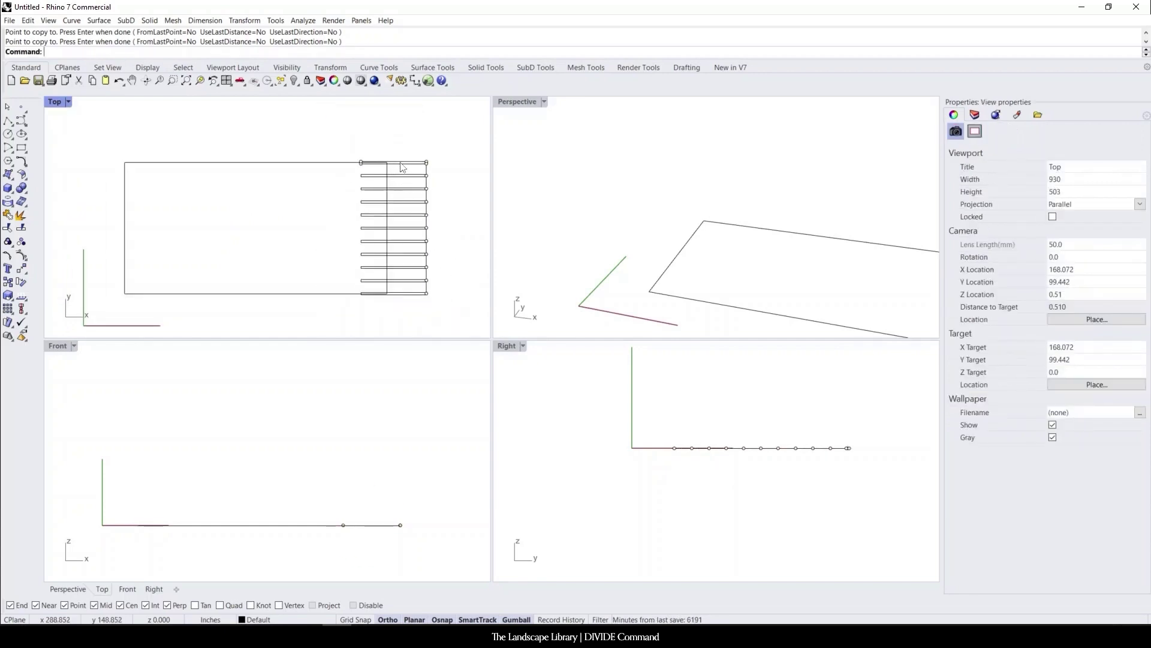